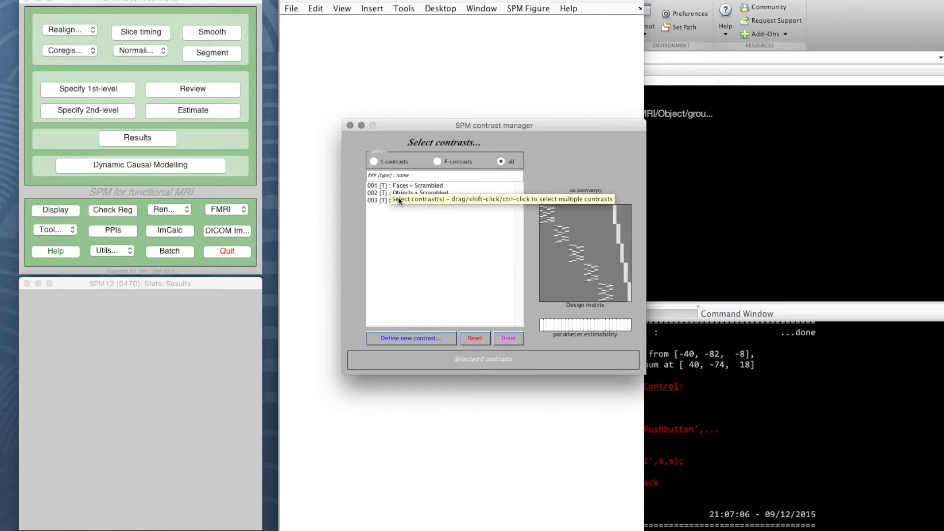
# Step: Start defining a new F-contrast and name it "Effects of Interest"
pyautogui.click(441, 162)
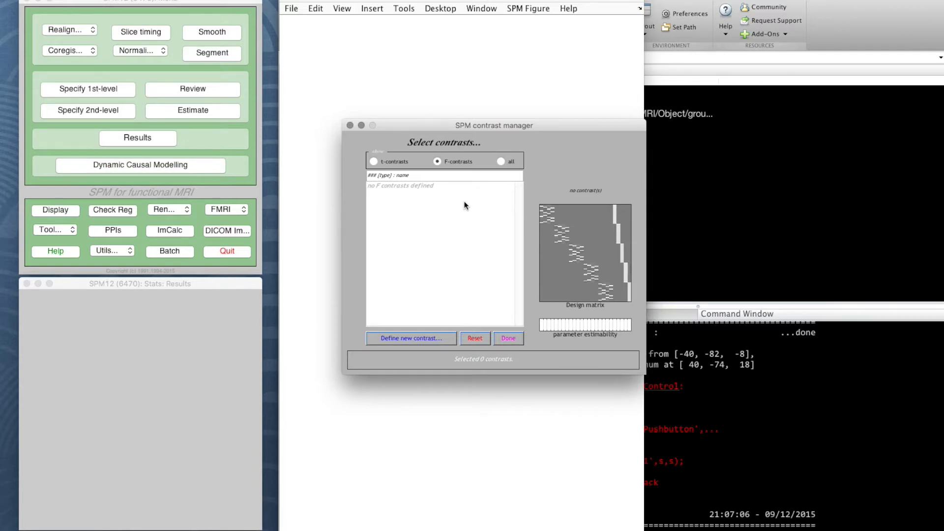
pyautogui.click(406, 335)
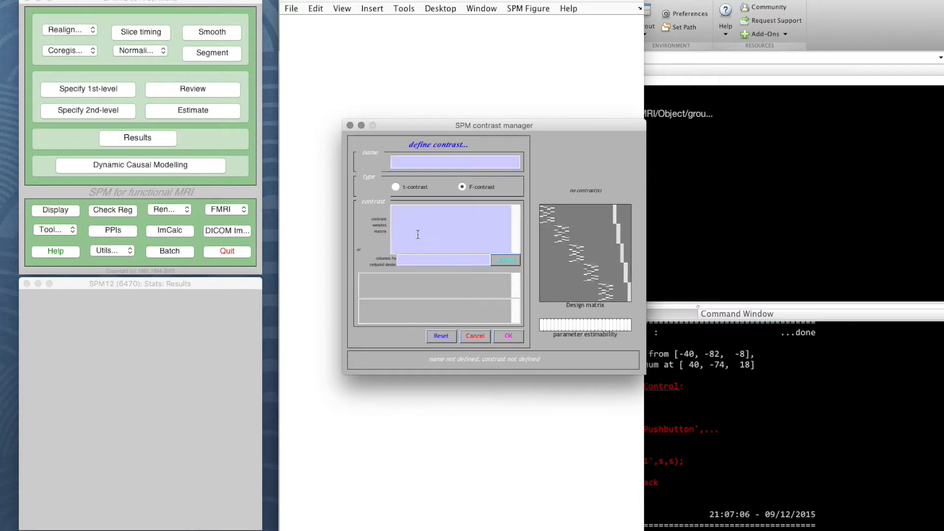
pyautogui.click(424, 162)
pyautogui.write('Effects of Interest')
# Step: Enter the first ten rows of the contrast weights matrix, each a 1 on the diagonal preceded by zeros
pyautogui.click(428, 214)
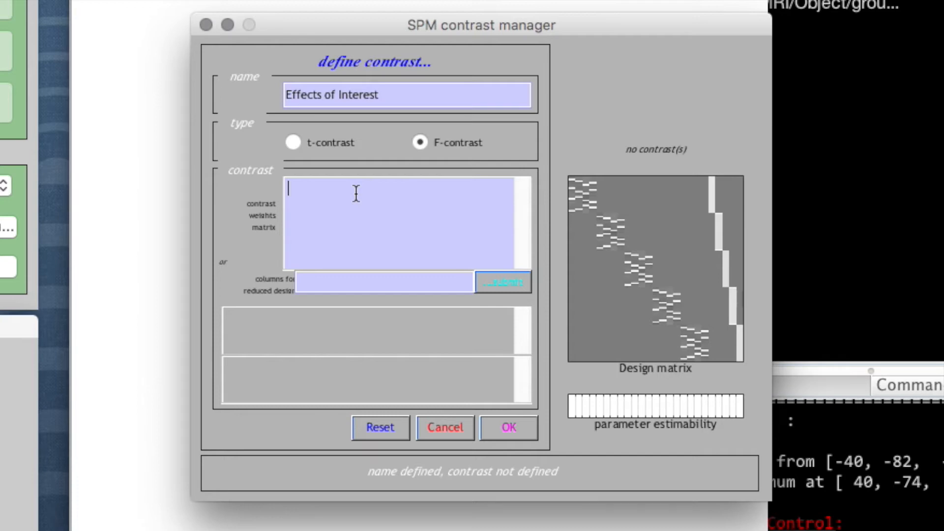
pyautogui.write('1')
pyautogui.press('Return')
pyautogui.write('0 1 0 0 1')
pyautogui.press('Return')
pyautogui.write('0 0 0 1')
pyautogui.press('Return')
pyautogui.write('0')
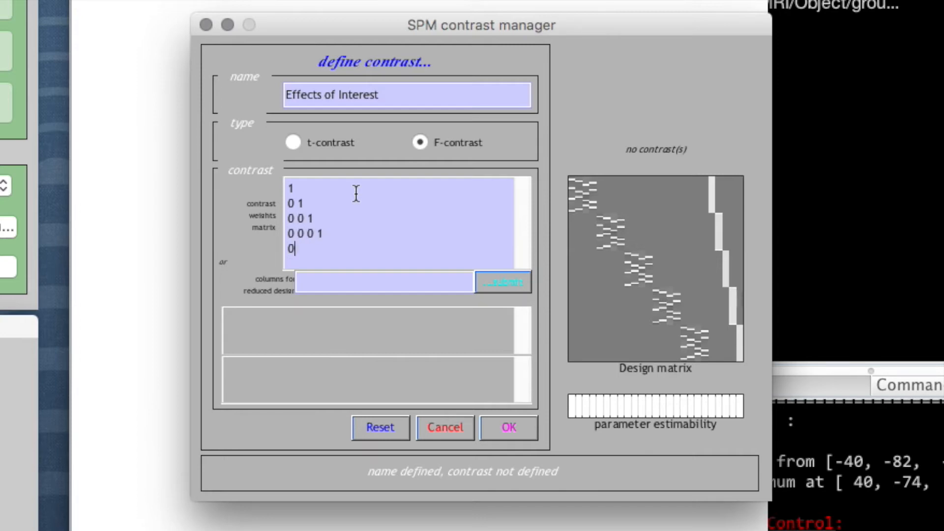
pyautogui.write(' 0 0 0 1')
pyautogui.press('Return')
pyautogui.write('0 0 0 0 0 1')
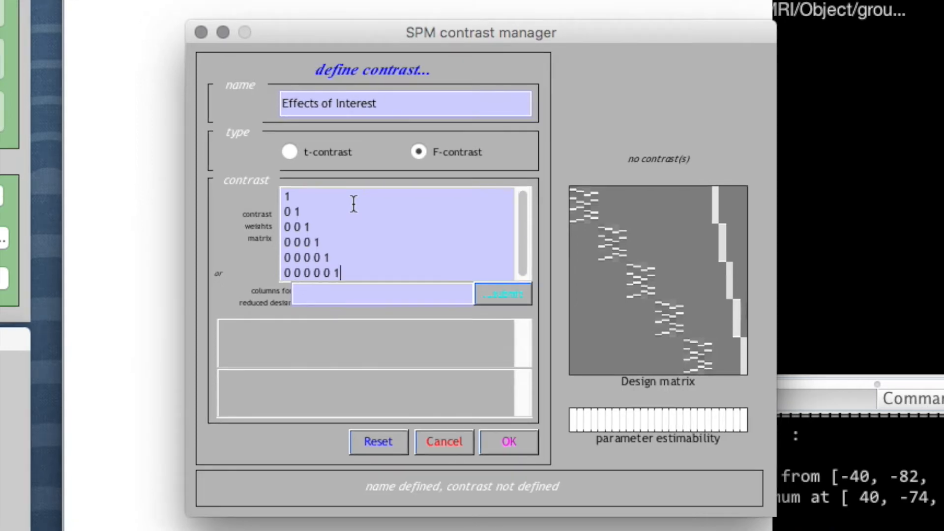
pyautogui.press('Return')
pyautogui.write('0 0')
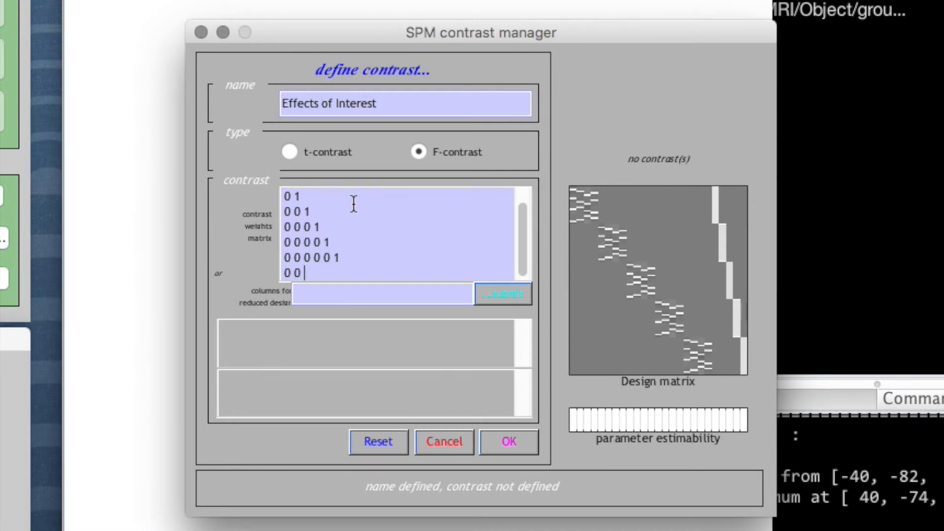
pyautogui.write(' 0 0 0 0 1')
pyautogui.press('Return')
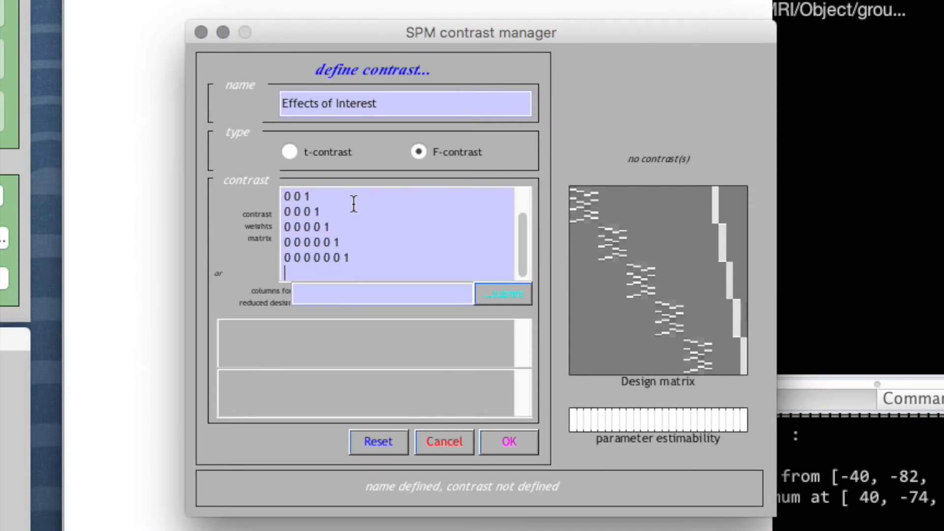
pyautogui.write('0 0 0 0 0 0 0 1')
pyautogui.press('Return')
pyautogui.write('0 0 0 0 0 0')
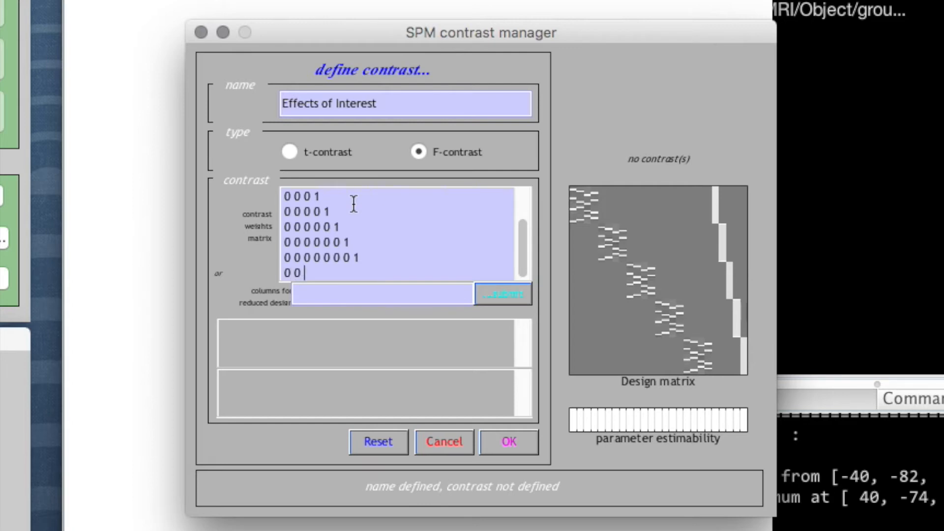
pyautogui.write(' 0 0 1')
pyautogui.press('Return')
pyautogui.write('0 0 0 0 0 0 0')
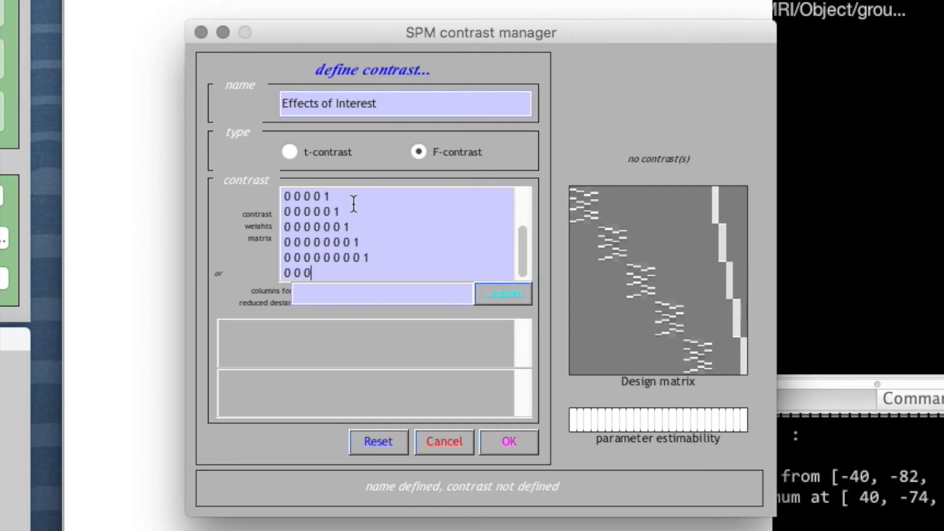
pyautogui.write(' 0 0')
pyautogui.write('1')
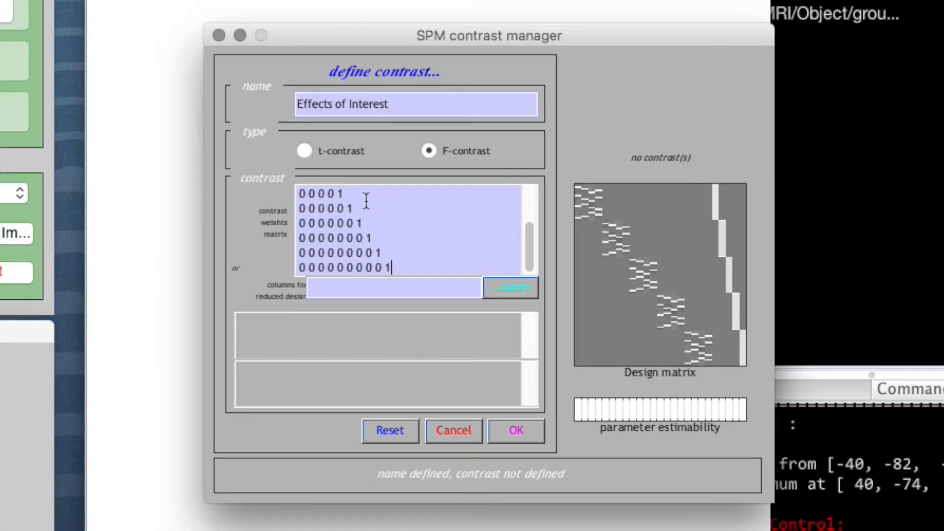
pyautogui.write(' 0 0 0 0 0 0 0 0 0 0 1 0 0 0 0 0 0 0 0 0 0 0 1 0 0 0 0 0 0 0 0 0 0 0 0 1 0 0 0 0 0 0 0 0 0 0 0 0 0 1 0 0 0 0 0 0 0 0 0 0 0 0 0 0 1 0 0 0 0 0 0 0 ')
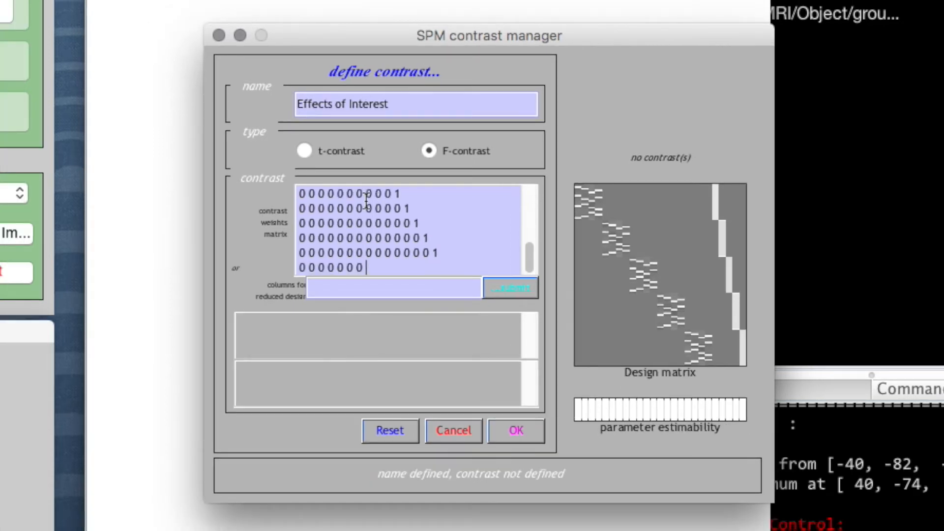
pyautogui.write('0 0 0 0 0 0 0 0 1 0 0 0 0 0 0 0 0 0 0 0 0 0 0 0 0 1 0 0 0 0 0 0 0 0 0 0 0 0 0 0 0 0 0 1 0 0 0 0 0 0 0 0 0 0 0 0 0 0 0 0 0 0 1 0 0 0 0 0 0 0 0 0 0 0 0 0 0 0 0 0 0 0 1')
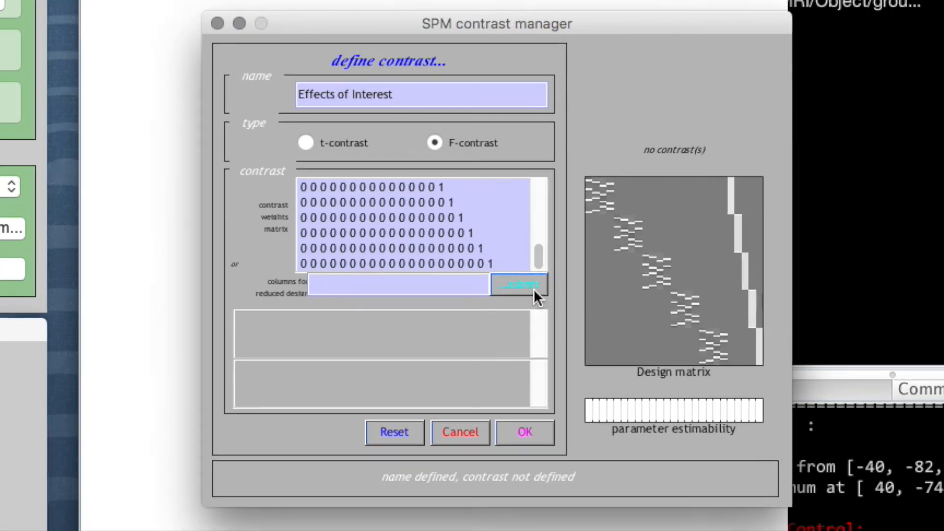
# Step: Continue the diagonal of ones through row 20 of the contrast weights matrix and submit it
pyautogui.click(523, 284)
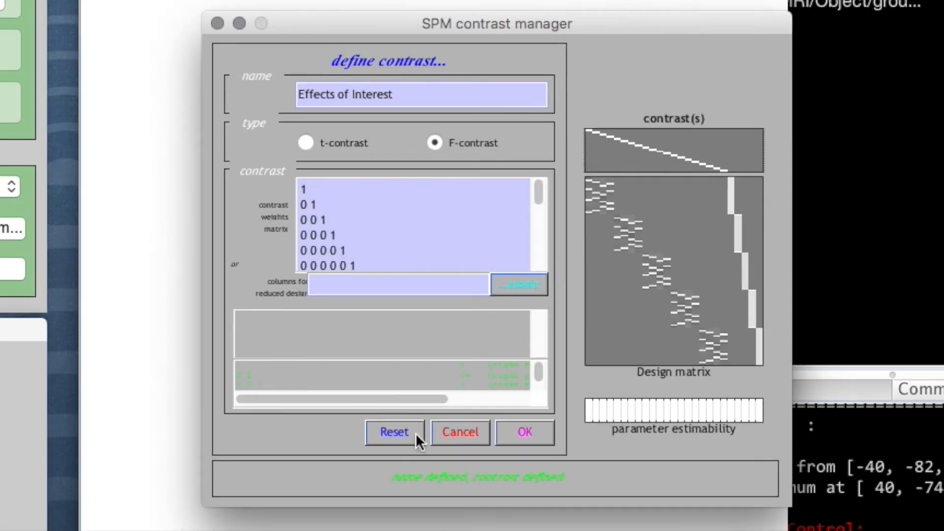
# Step: Review how the submitted weights were parsed, then accept the Effects of Interest contrast and finish contrast selection
pyautogui.moveTo(430, 399); pyautogui.dragTo(527, 399)
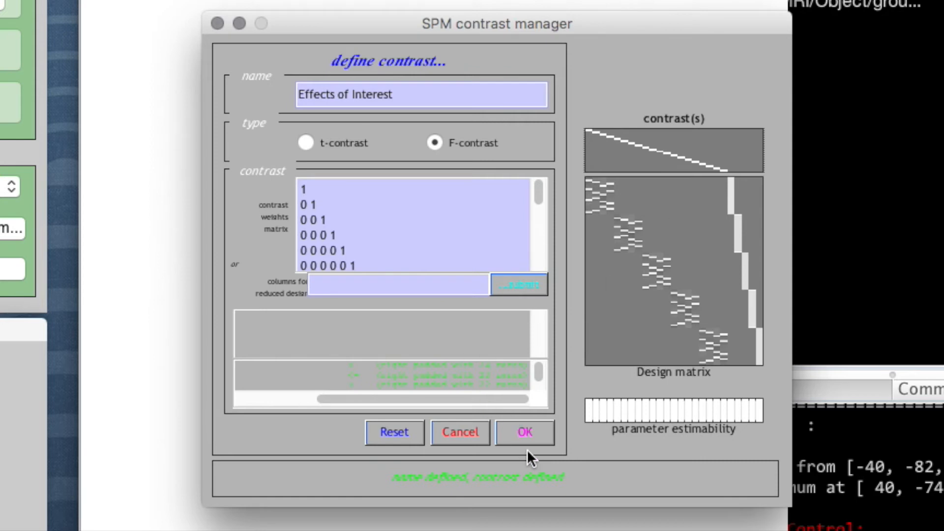
pyautogui.click(528, 434)
pyautogui.click(330, 139)
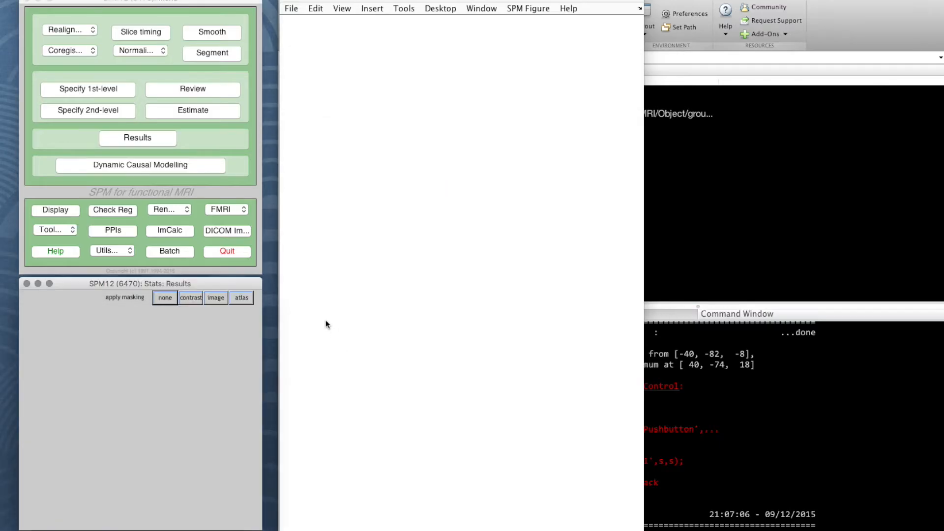
# Step: Compute the results without masking, using an FWE-corrected p value of 0.05 and an extent threshold of 0 voxels
pyautogui.click(166, 300)
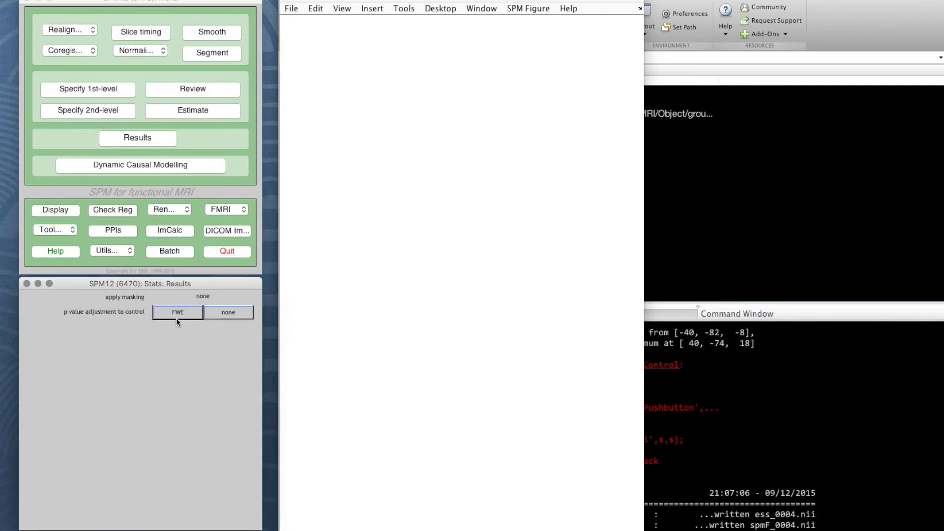
pyautogui.click(176, 315)
pyautogui.press('Return')
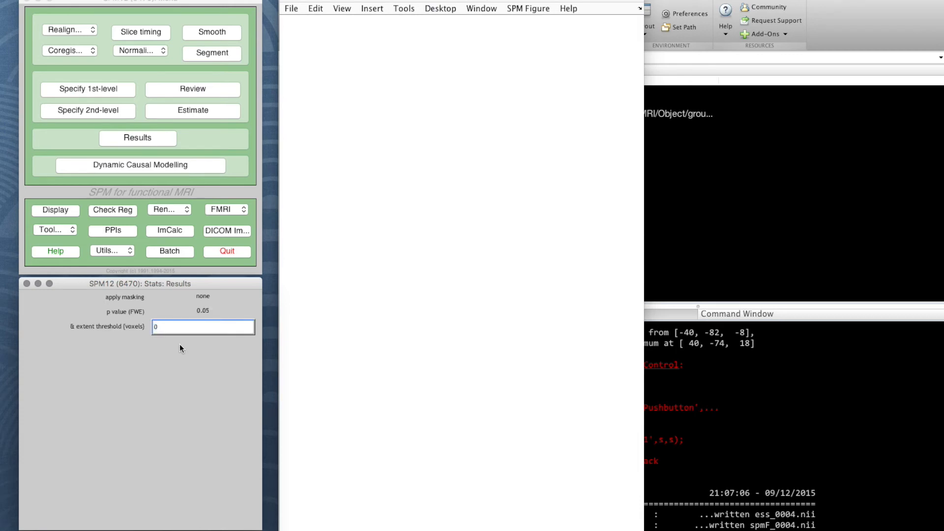
pyautogui.press('Return')
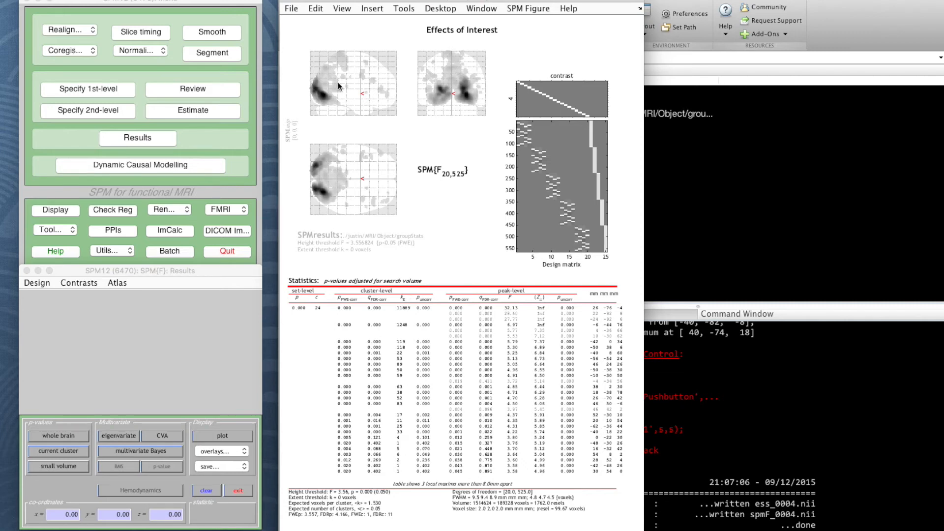
# Step: Move the cursor to the global maximum and overlay the activation on orthogonal sections of the anatomical brain image
pyautogui.rightClick(455, 64)
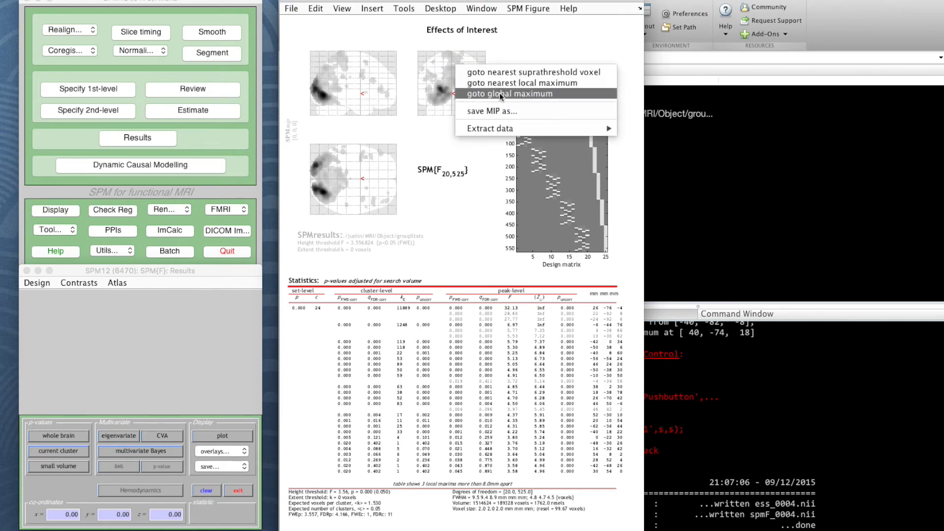
pyautogui.click(508, 95)
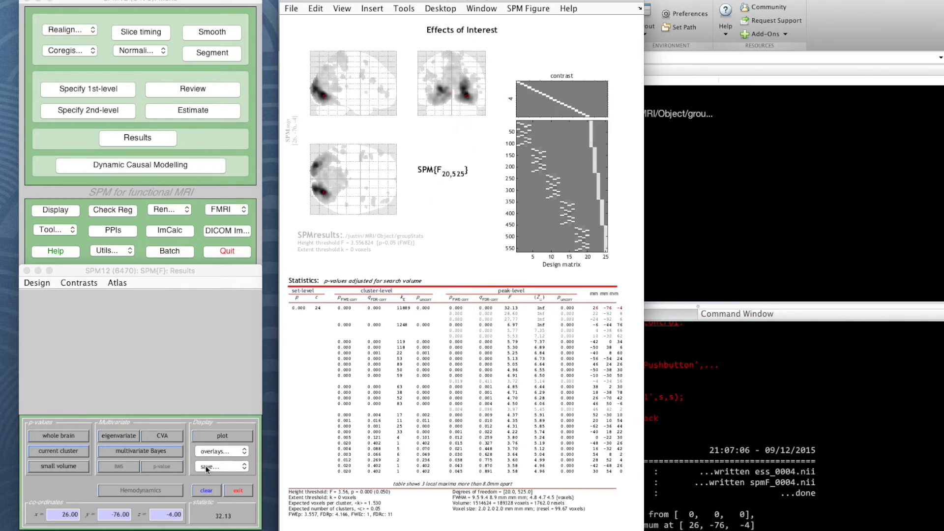
pyautogui.click(222, 455)
pyautogui.click(233, 495)
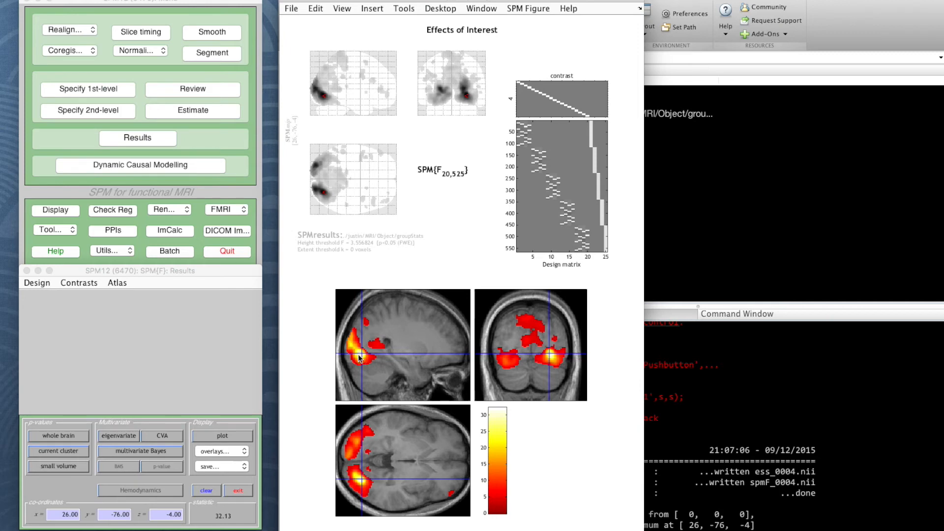
# Step: Inspect the posterior activation clusters in both hemispheres across the sagittal, coronal and axial sections
pyautogui.click(552, 358)
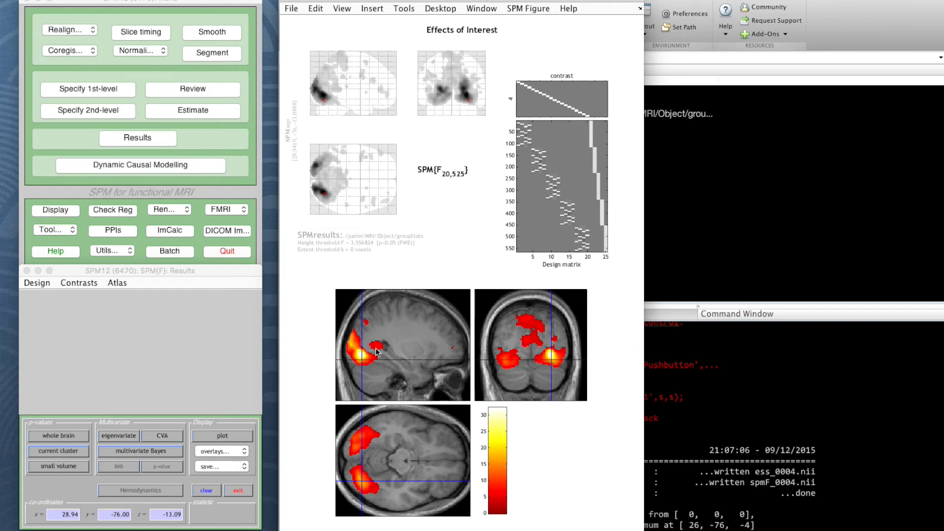
pyautogui.click(353, 346)
pyautogui.click(515, 348)
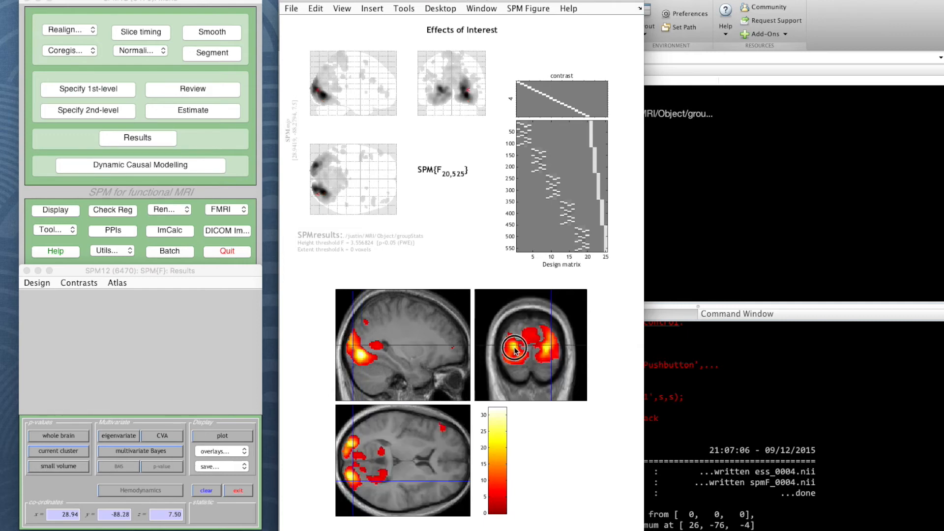
pyautogui.click(545, 350)
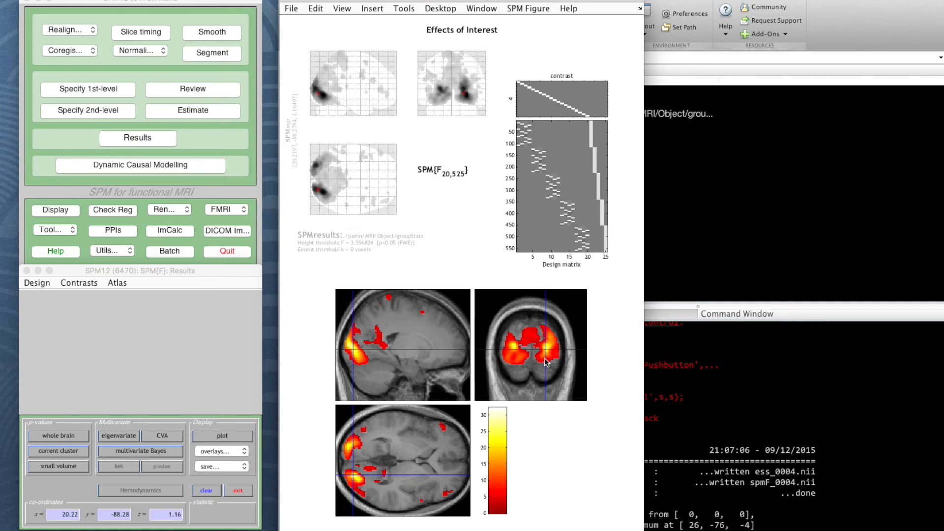
pyautogui.click(346, 451)
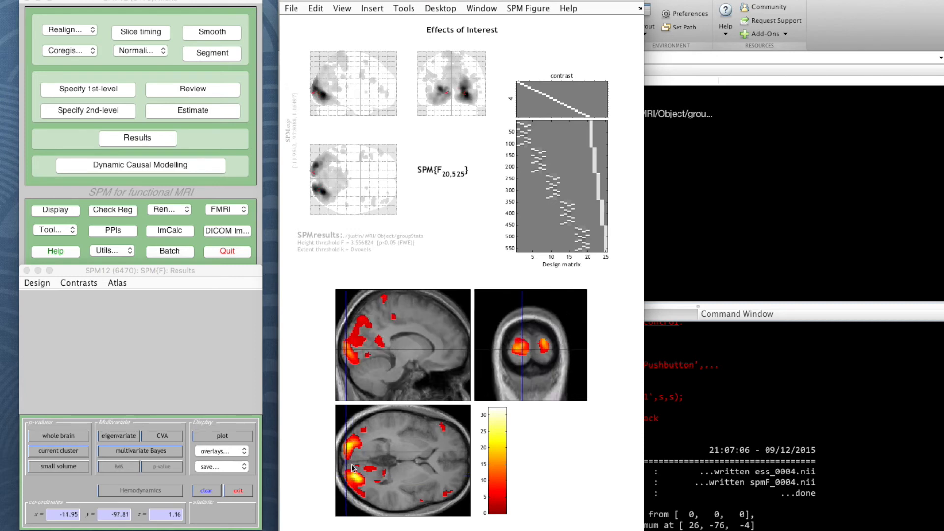
pyautogui.click(350, 473)
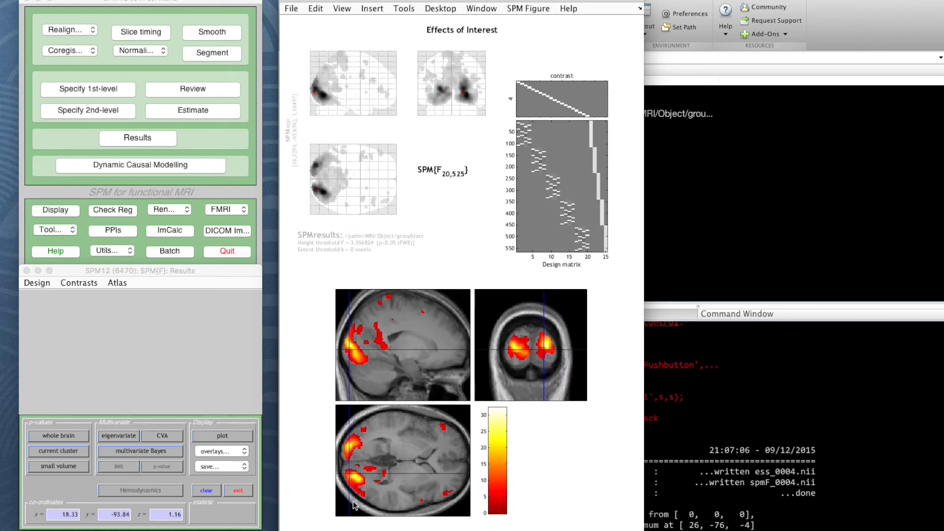